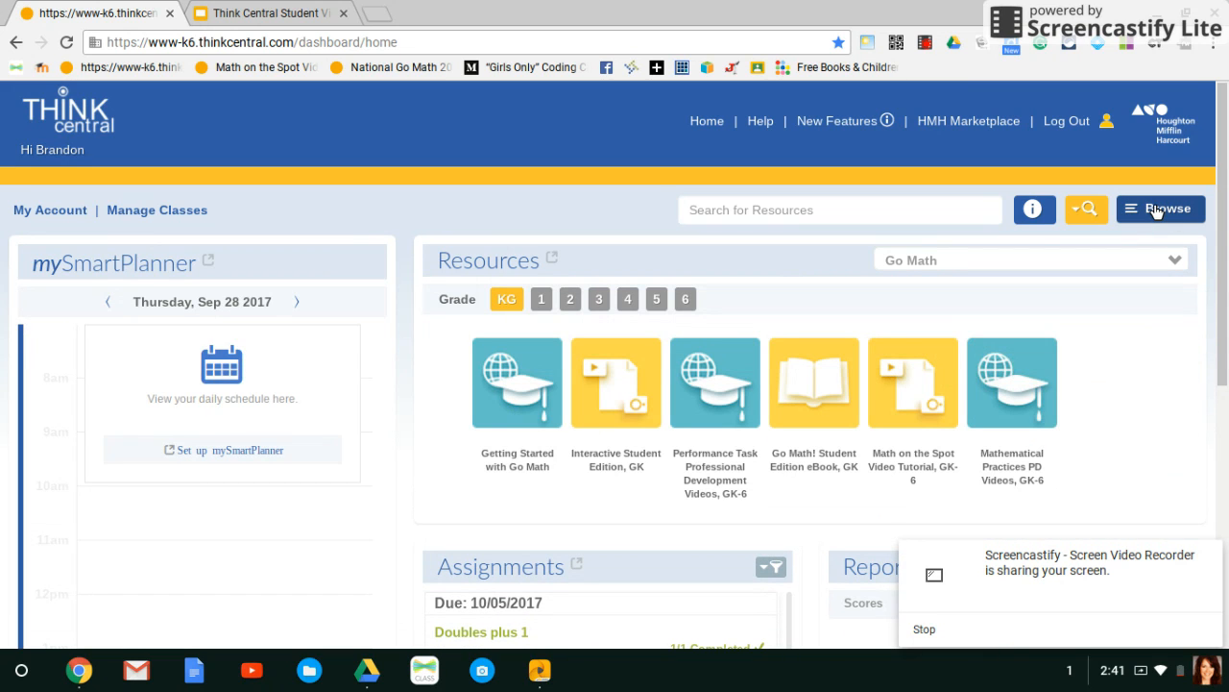
Browse the Go Math Grade 2 program structure to Unit 2, Chapter 3, Lesson 2: Practice Addition Facts.
left_click(1156, 209)
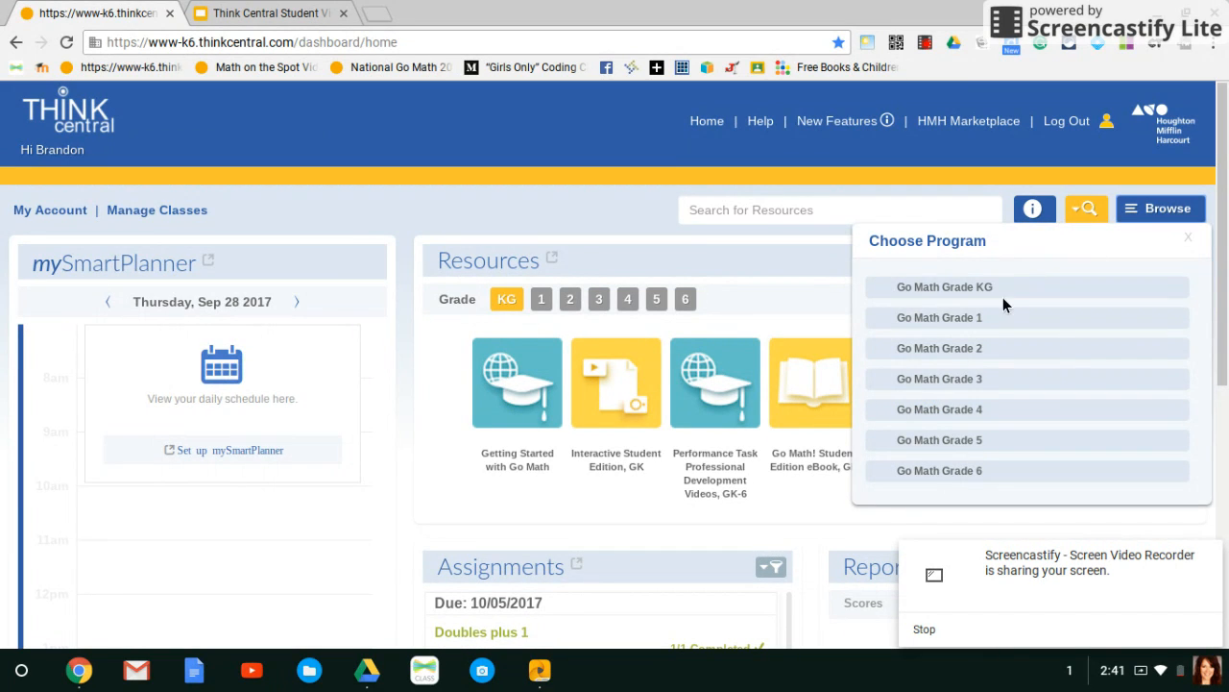
left_click(967, 347)
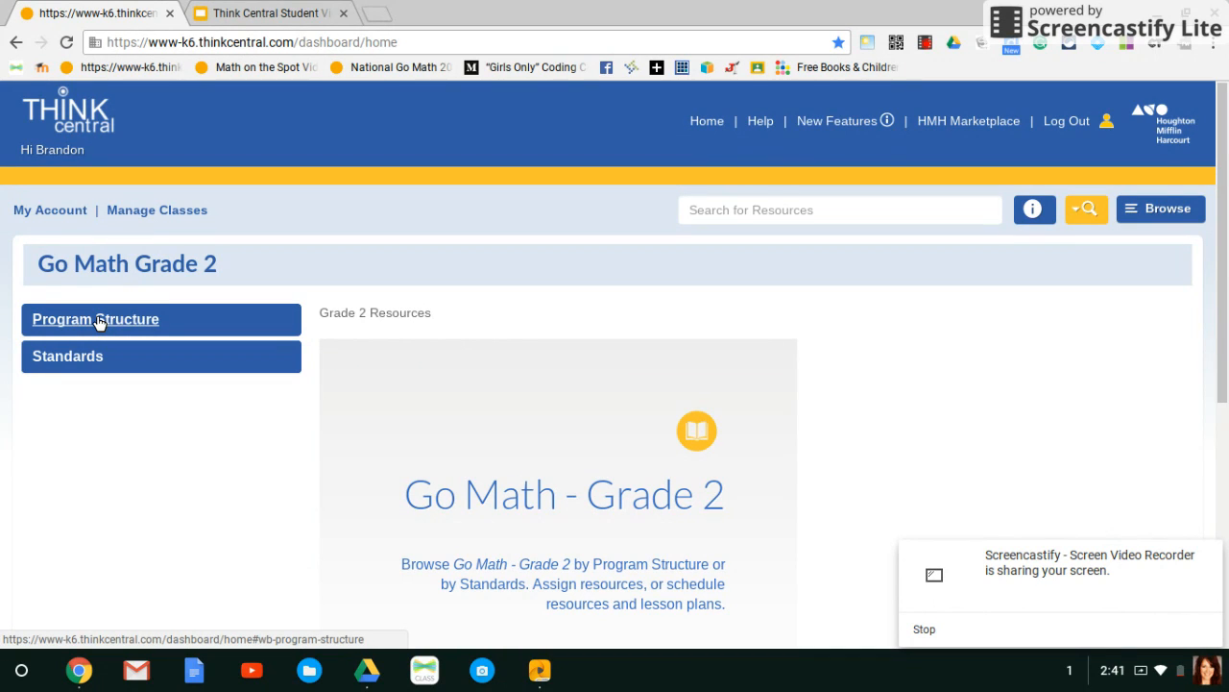
left_click(99, 323)
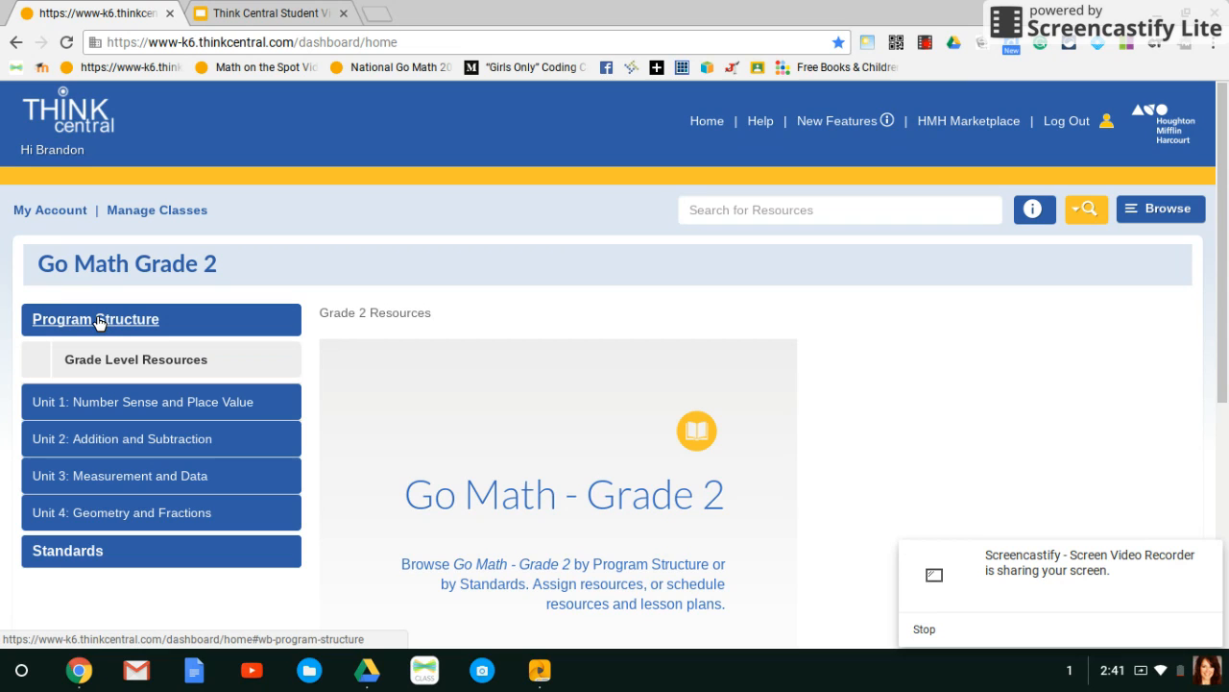
left_click(113, 442)
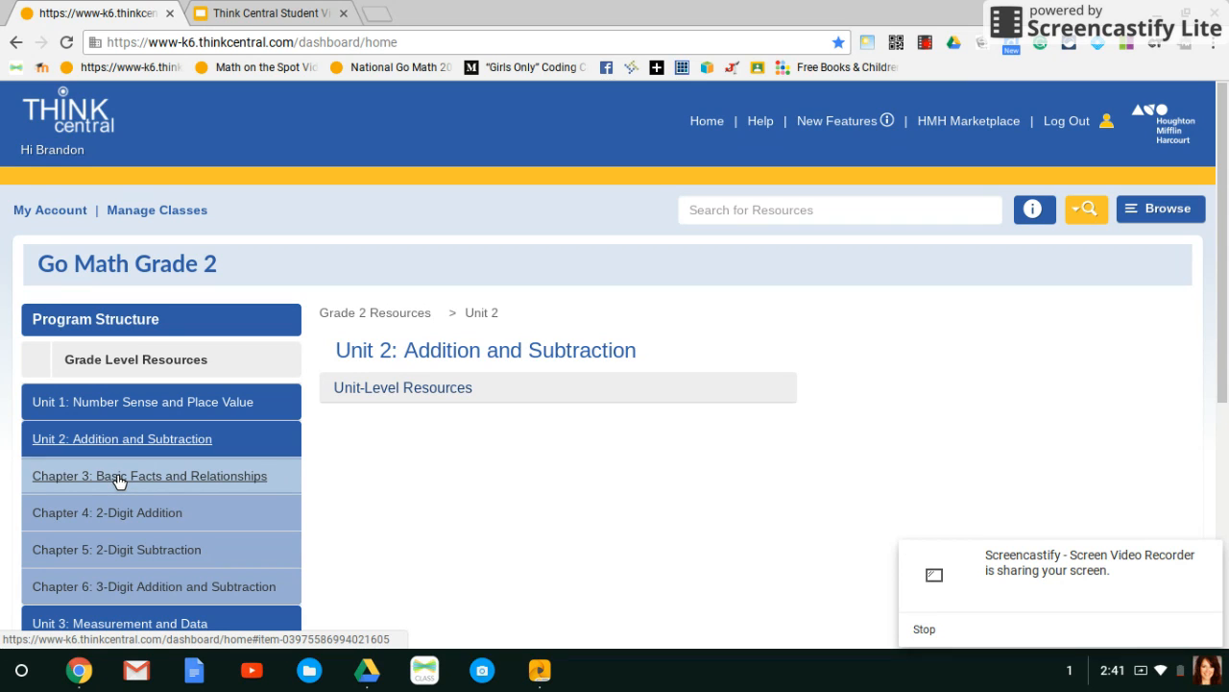
left_click(119, 481)
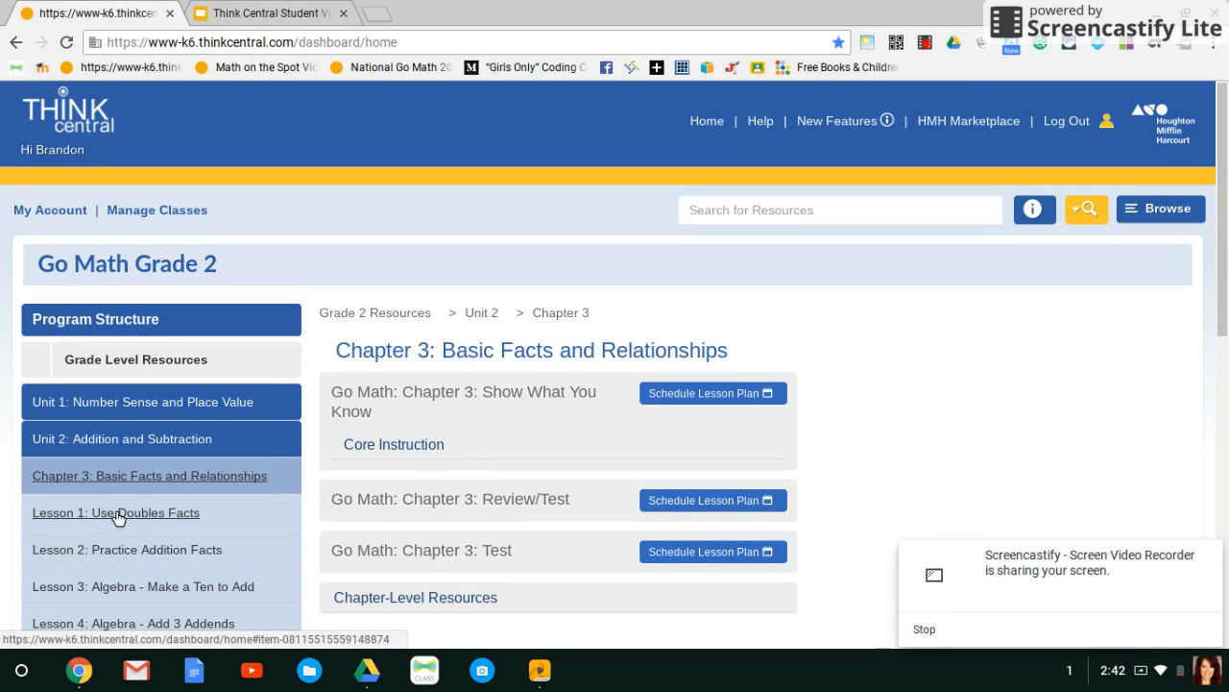
left_click(122, 551)
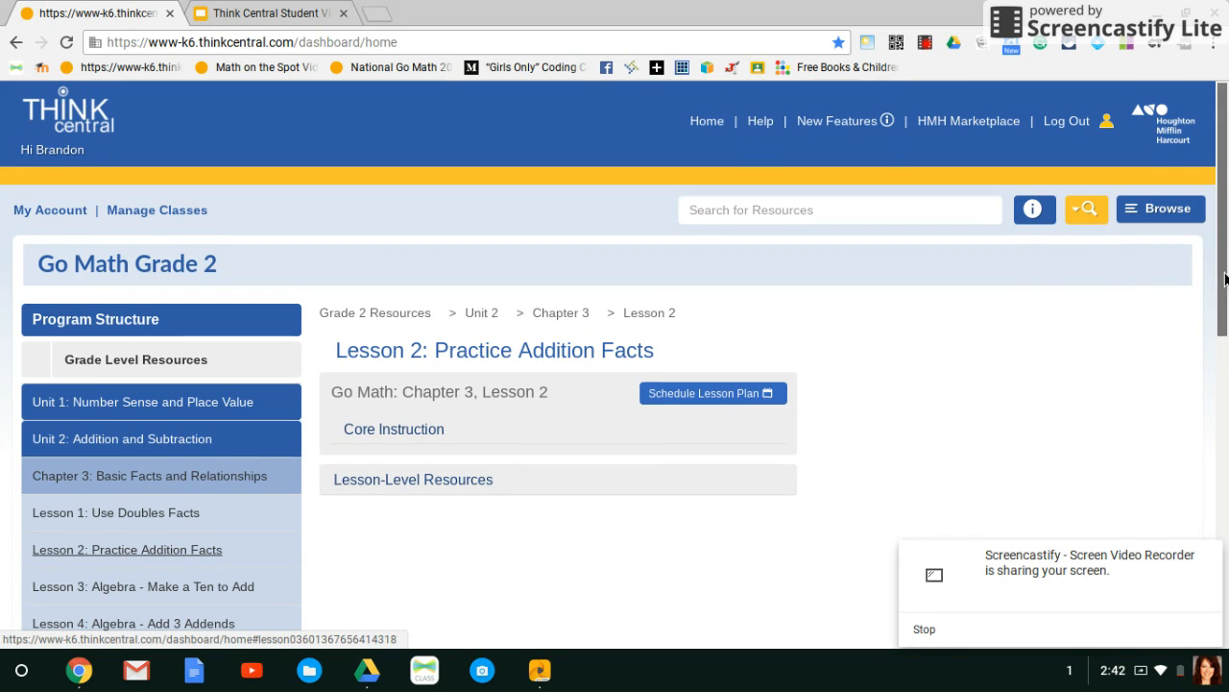
Expand the lesson-level resources and preview "Animated Math Models: Doubles and Doubles Plus One".
left_click_drag(1222, 281, 1218, 378)
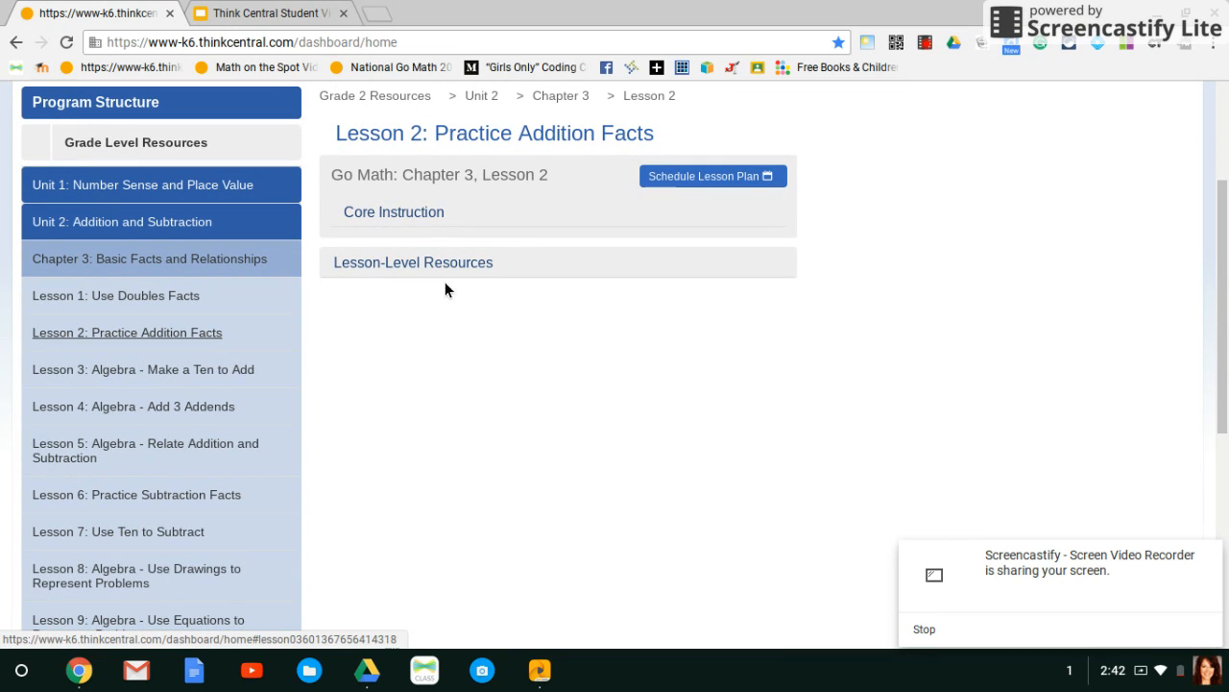
left_click(399, 266)
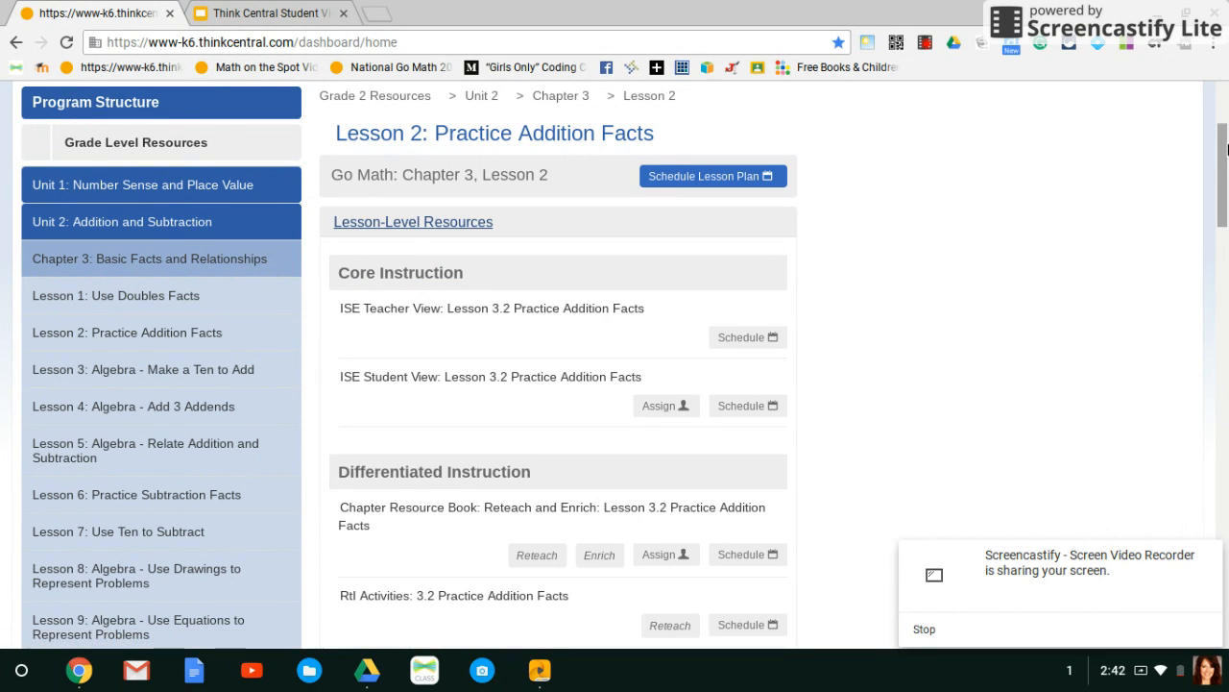
left_click_drag(1225, 155, 1216, 341)
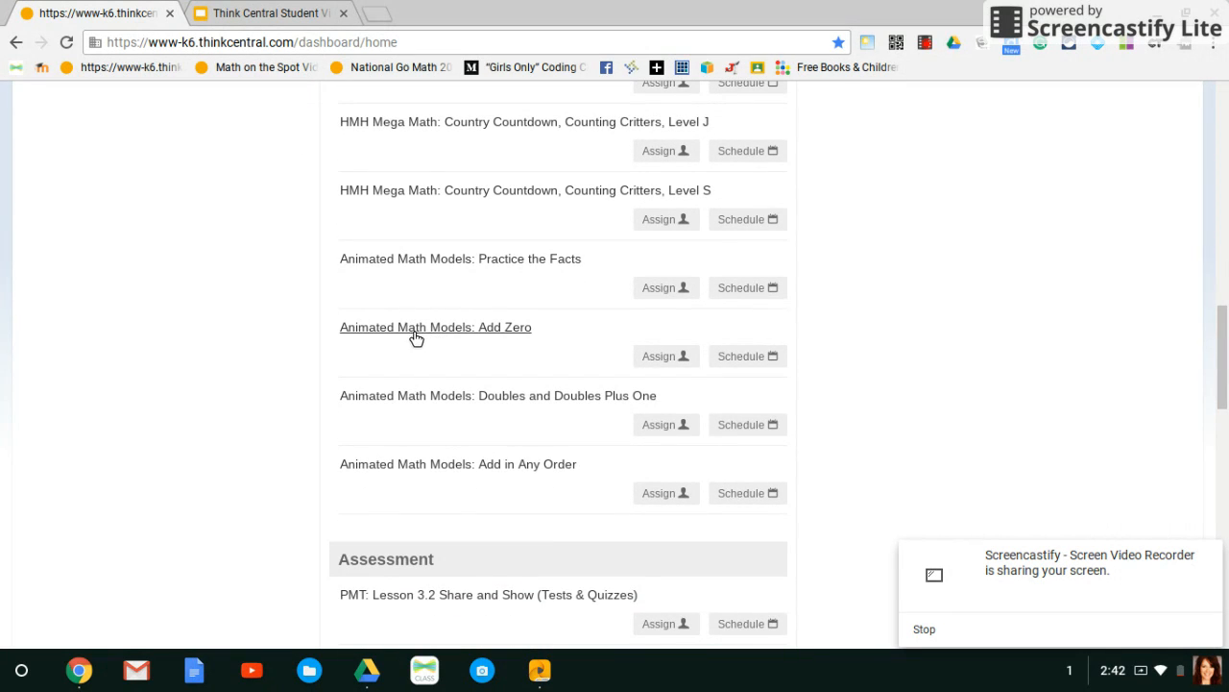
left_click(410, 396)
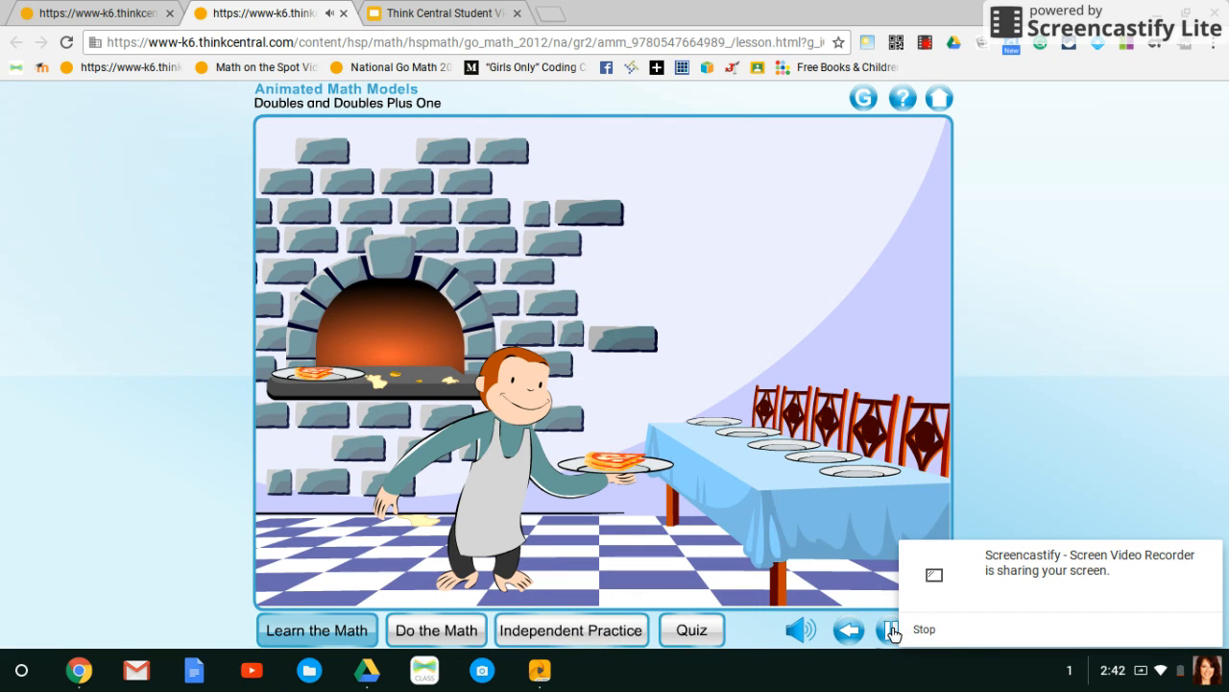
Return to the lesson's resource list, start assigning the Doubles and Doubles Plus One model, and name the assignment "Doubles plus 1".
left_click(106, 19)
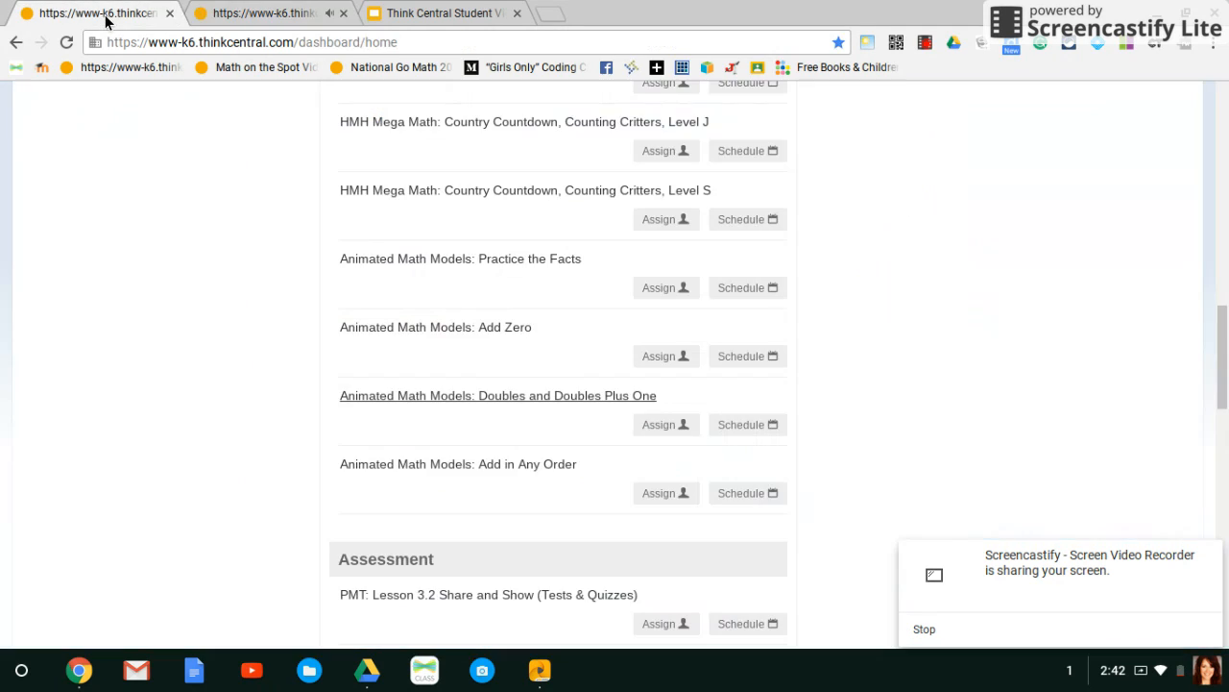
left_click(661, 432)
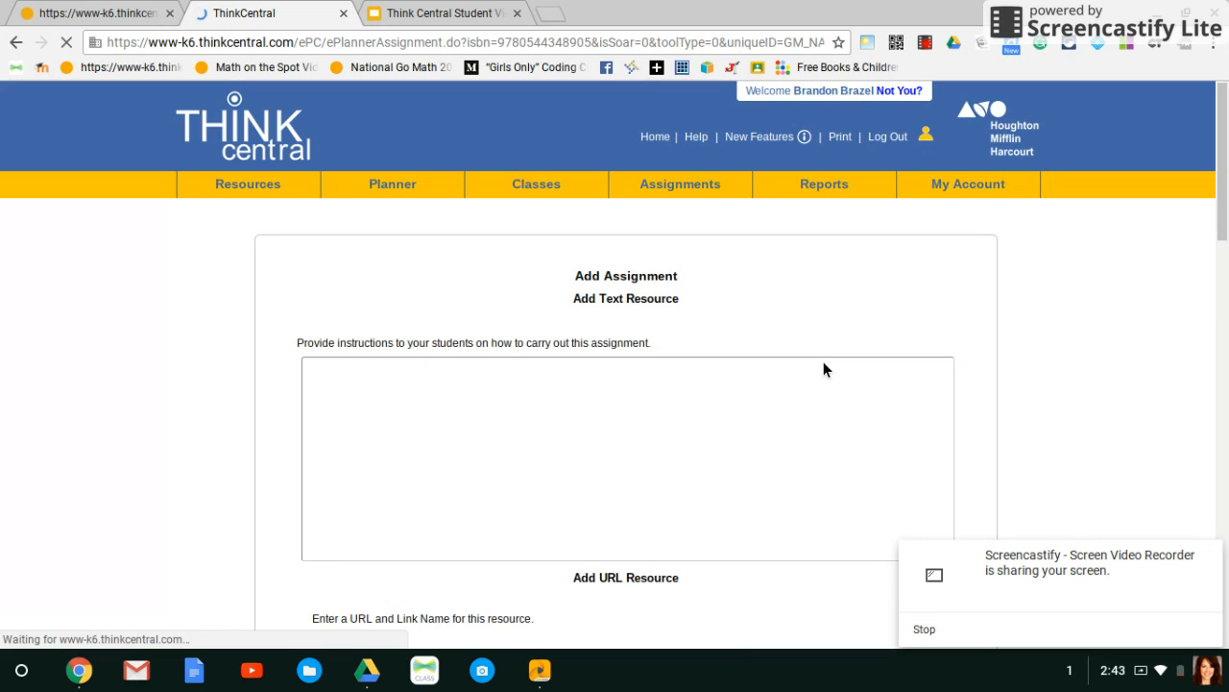
left_click(506, 387)
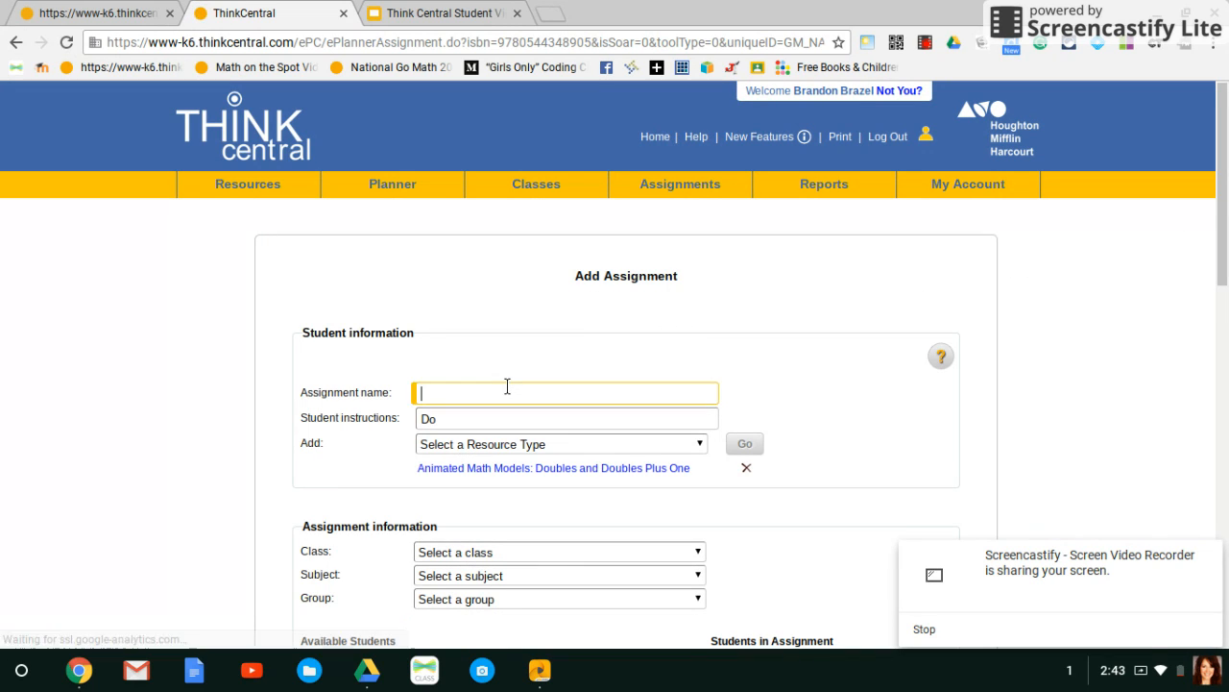
type("do")
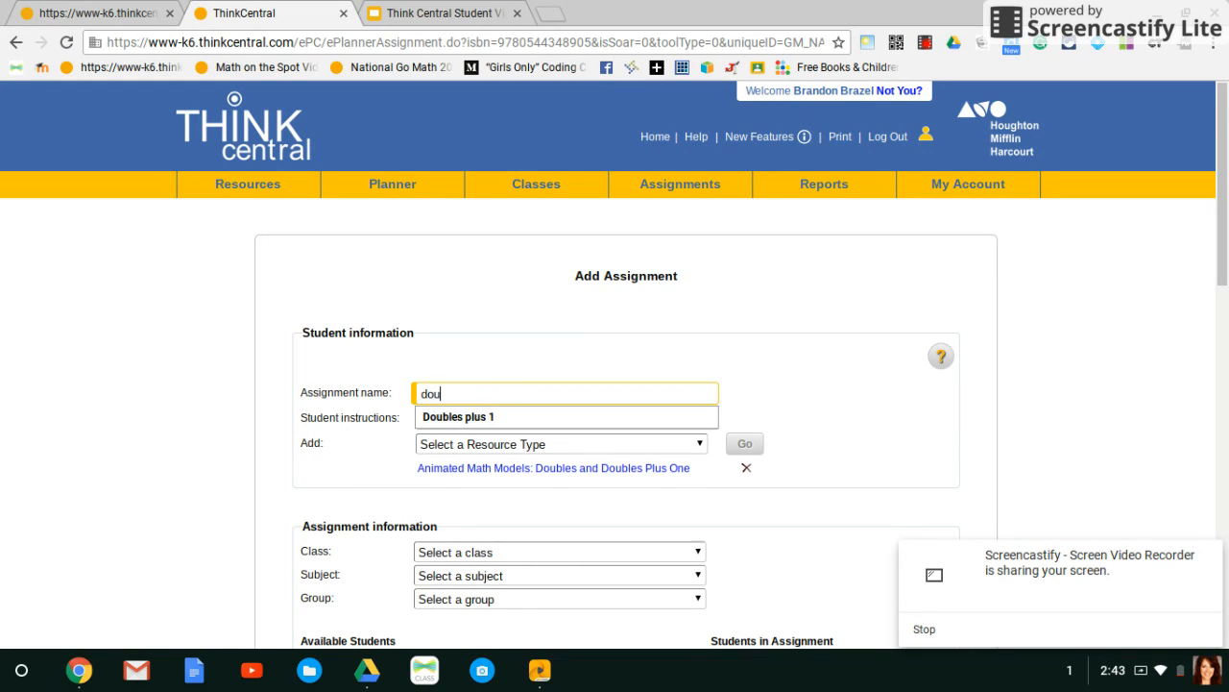
type("ubles plus 1")
left_click(476, 419)
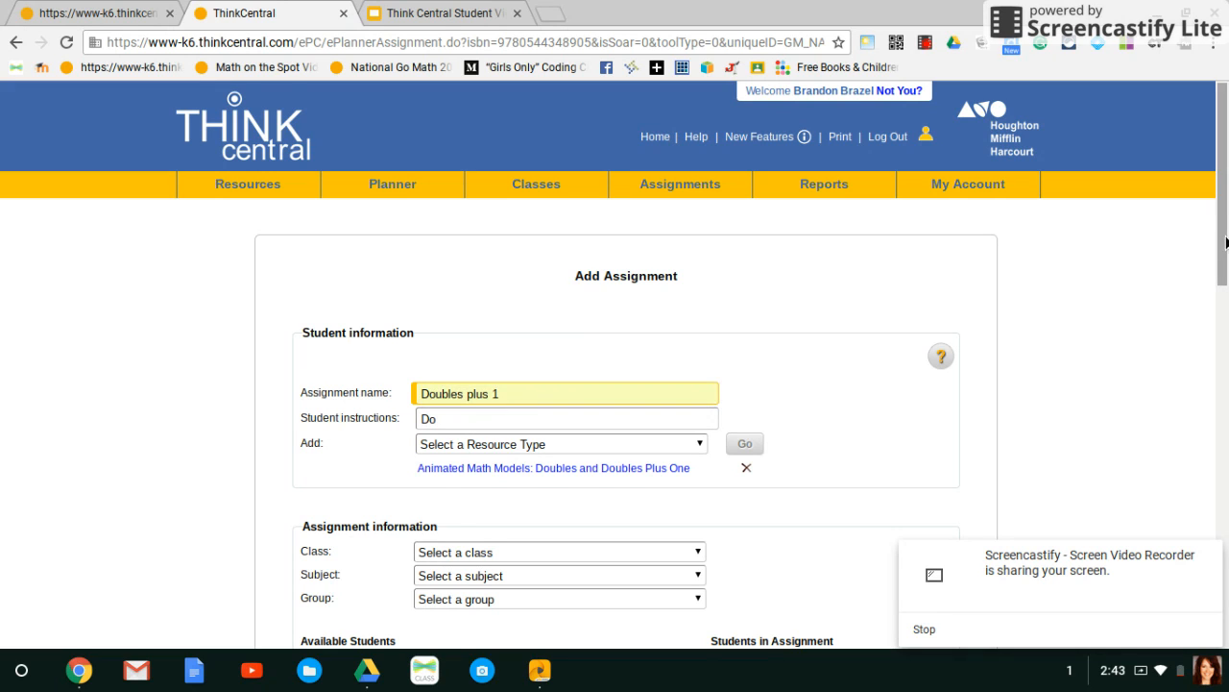
Set the assignment's class to the teacher's 17-18 class and its subject to Mathematics.
left_click_drag(1226, 243, 1213, 362)
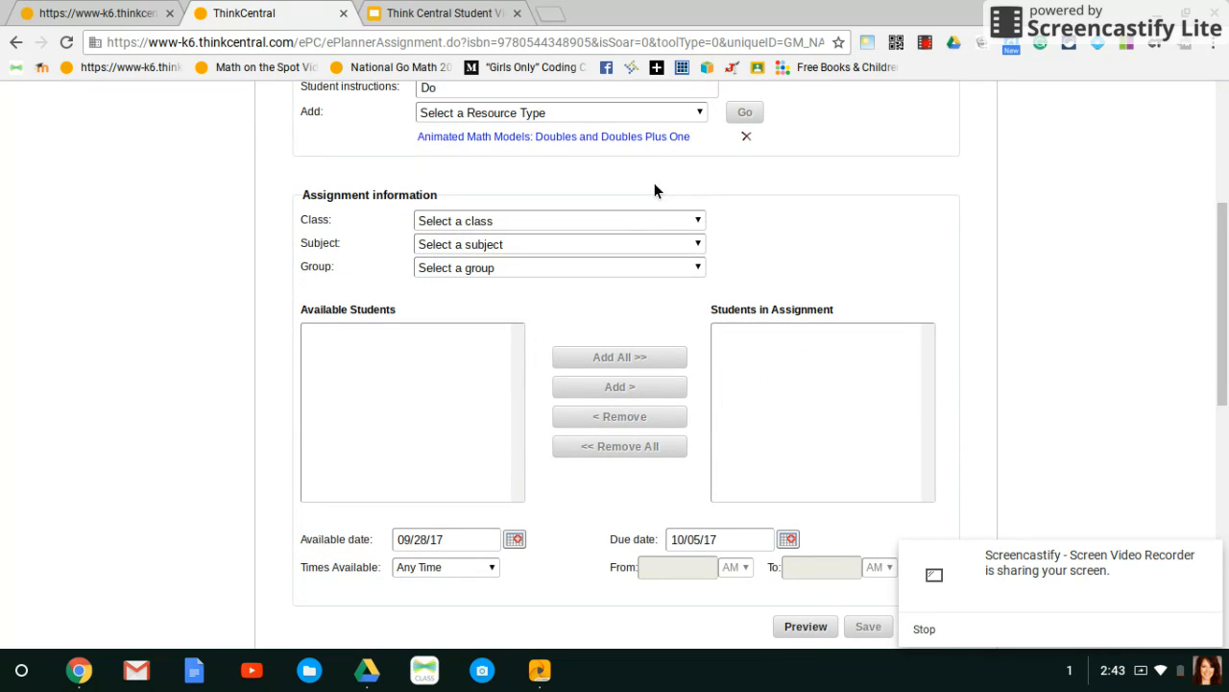
left_click(657, 220)
left_click(603, 268)
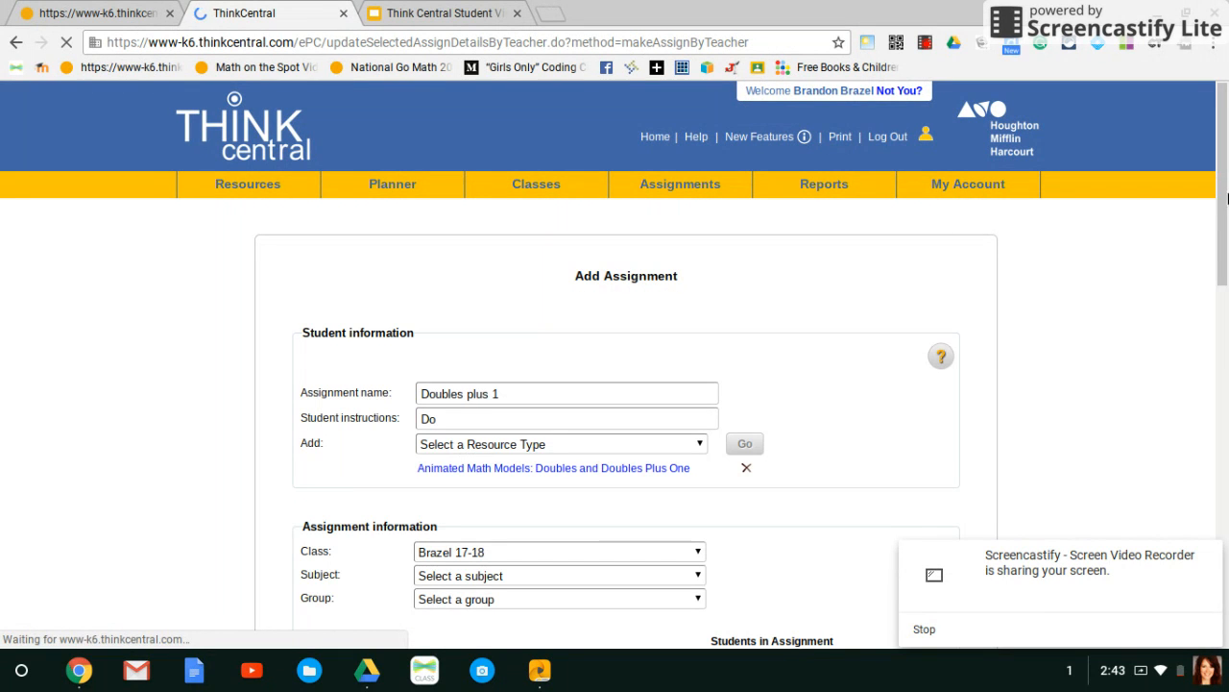
left_click_drag(1225, 199, 1220, 332)
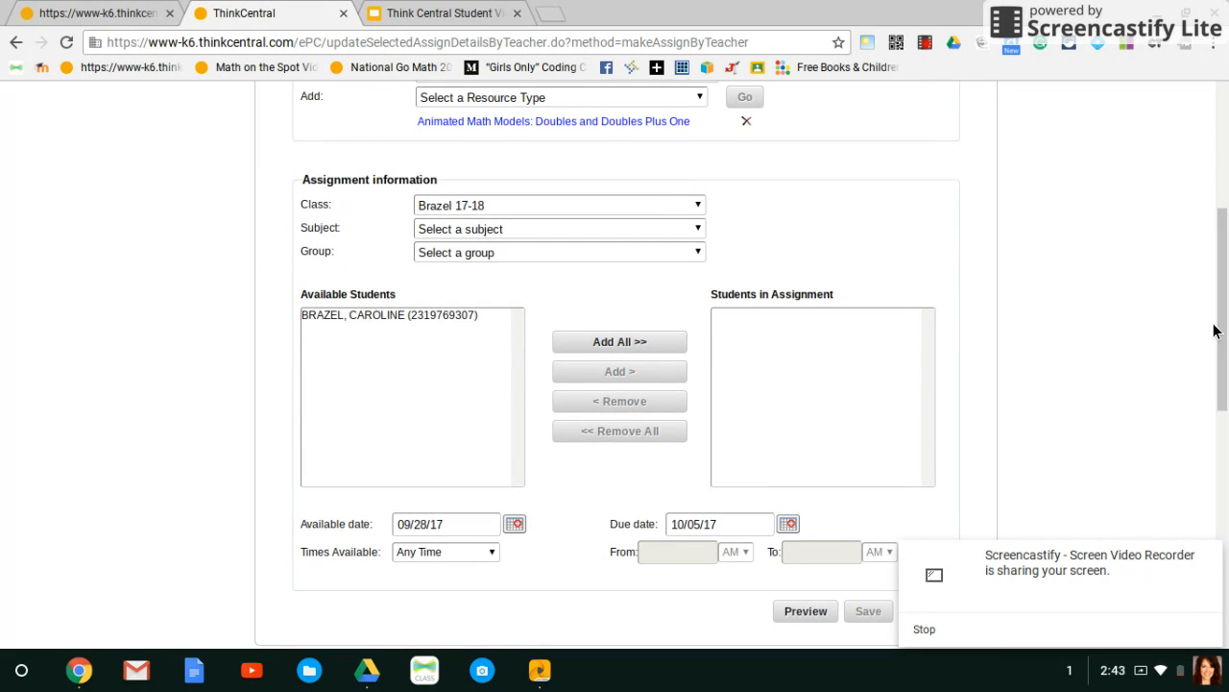
left_click(699, 230)
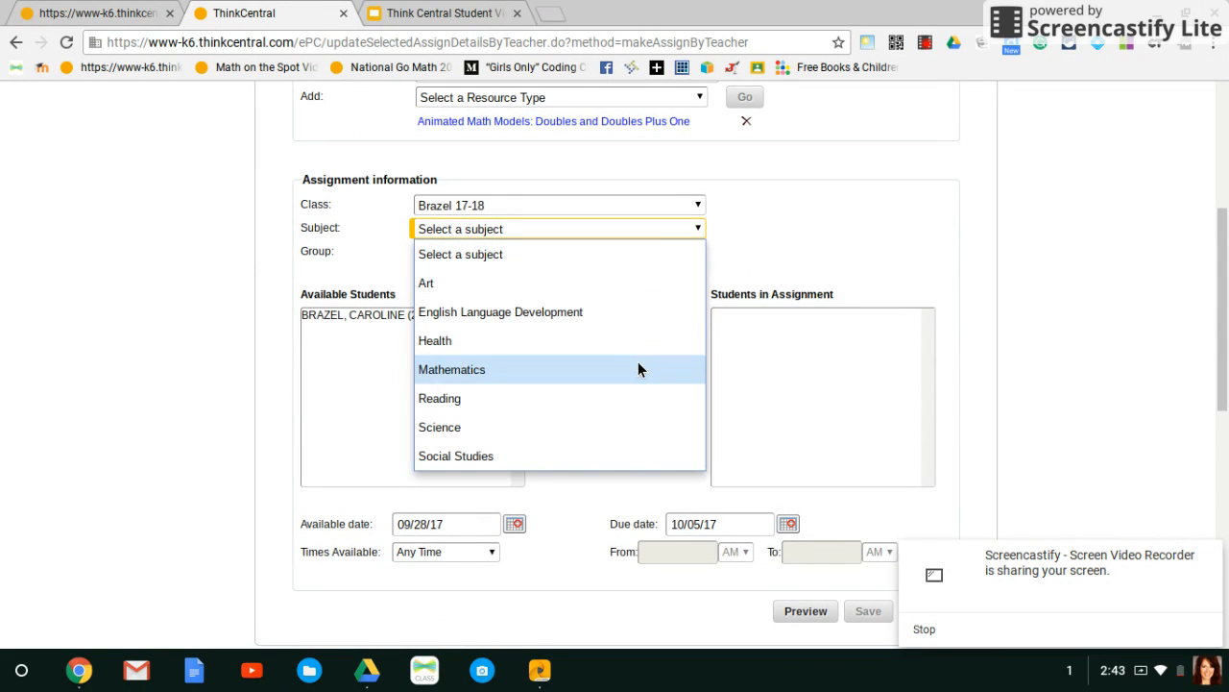
left_click(638, 369)
Add the available student to the assignment and save it, then check its entry in the assignment list.
left_click(471, 315)
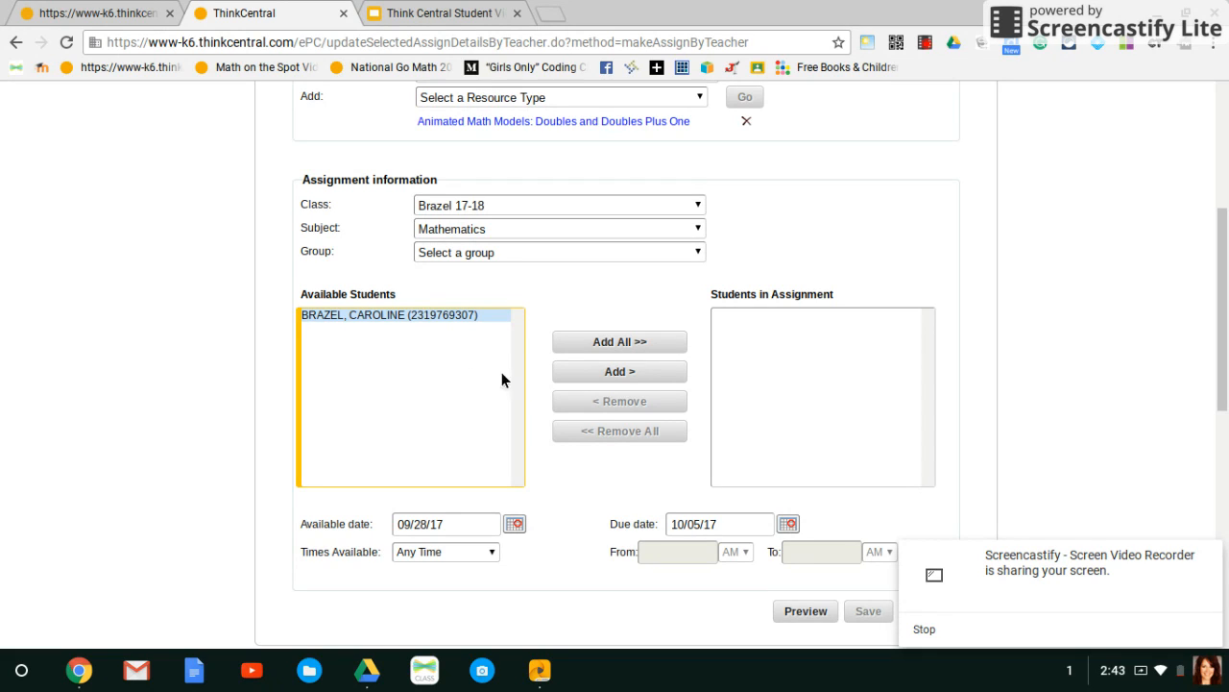
left_click(558, 379)
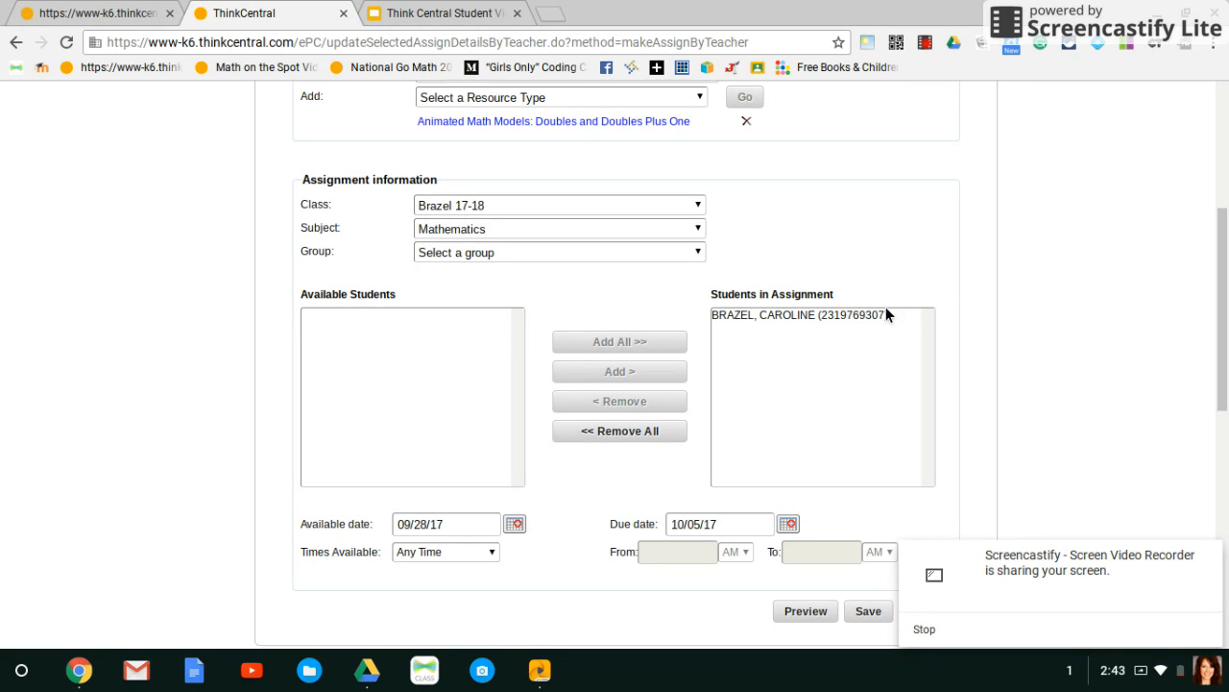
left_click_drag(1225, 315, 1225, 384)
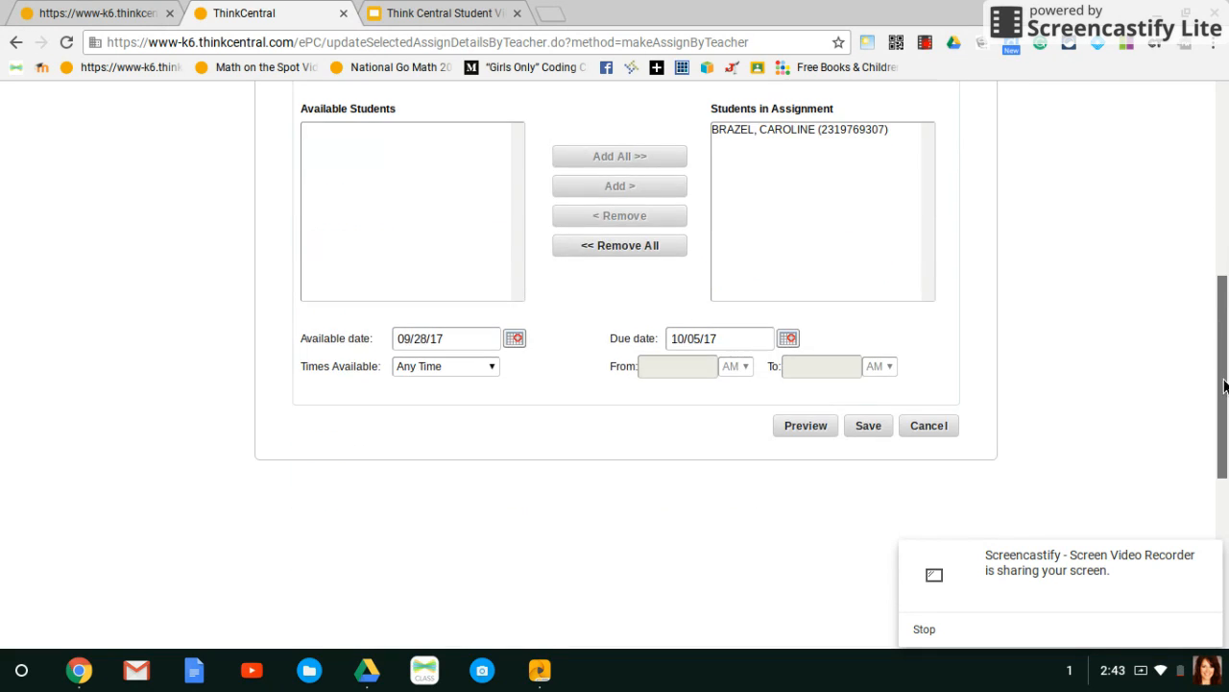
left_click(868, 428)
left_click(862, 428)
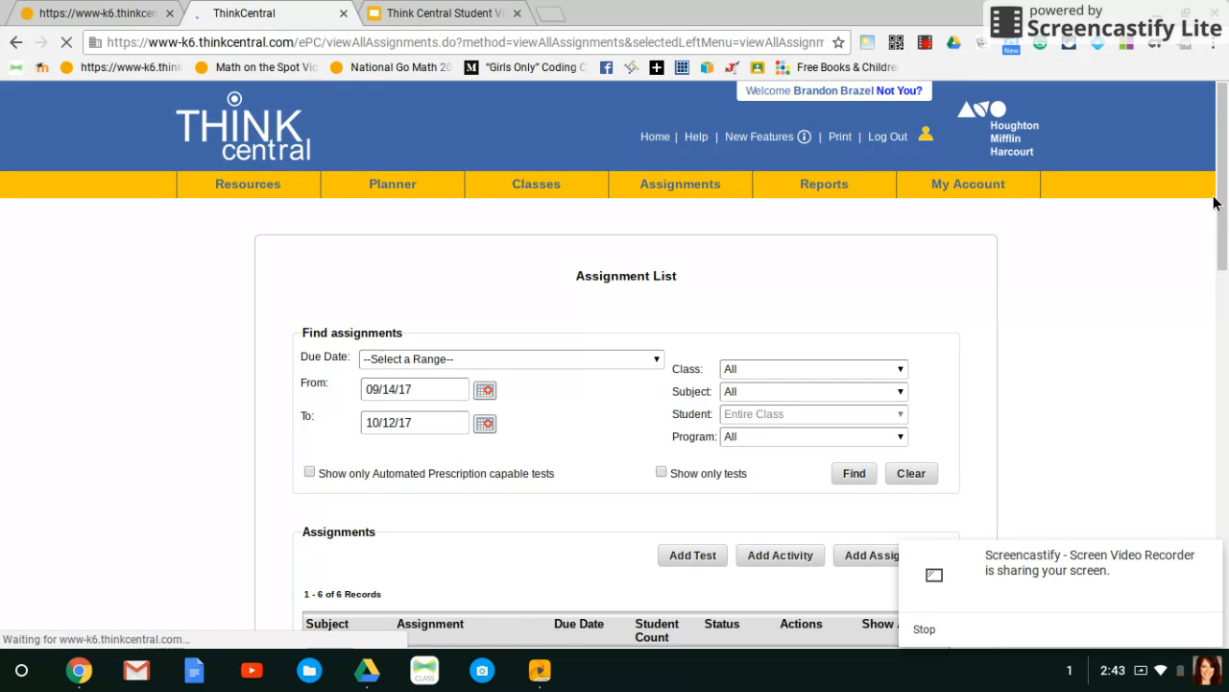
left_click_drag(1223, 206, 1222, 251)
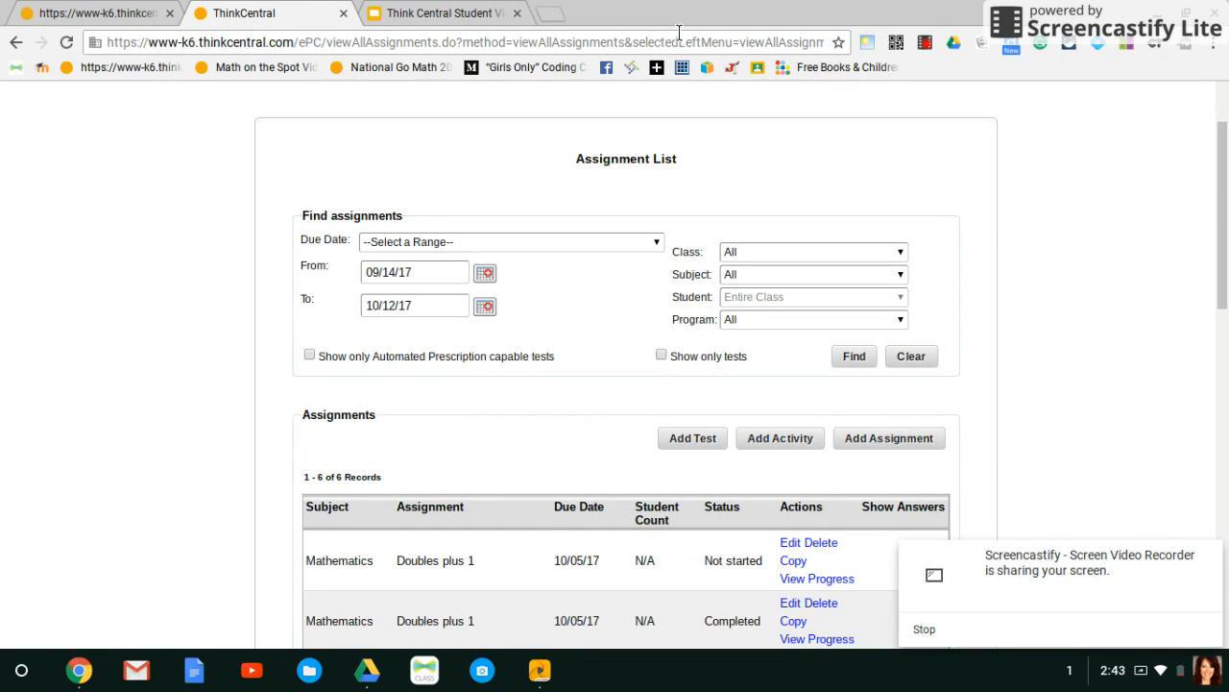
View the Think Central Student View slides, then switch to HMH Player and open the student's Activities.
left_click(439, 20)
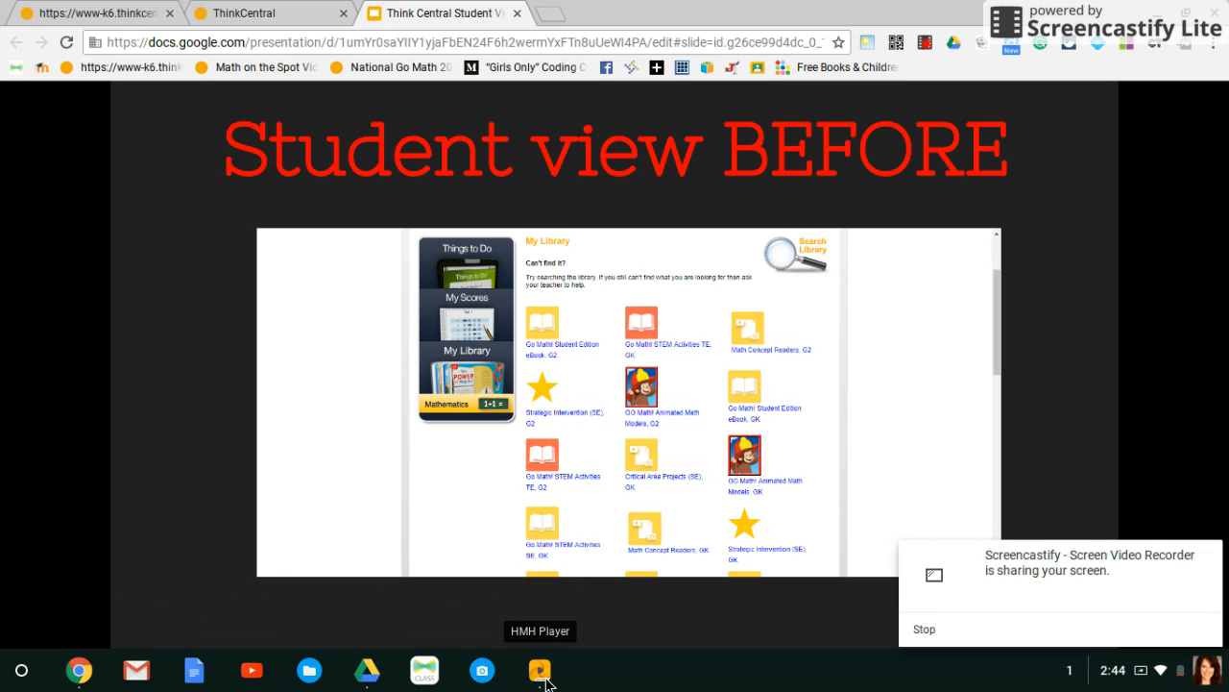
left_click(540, 671)
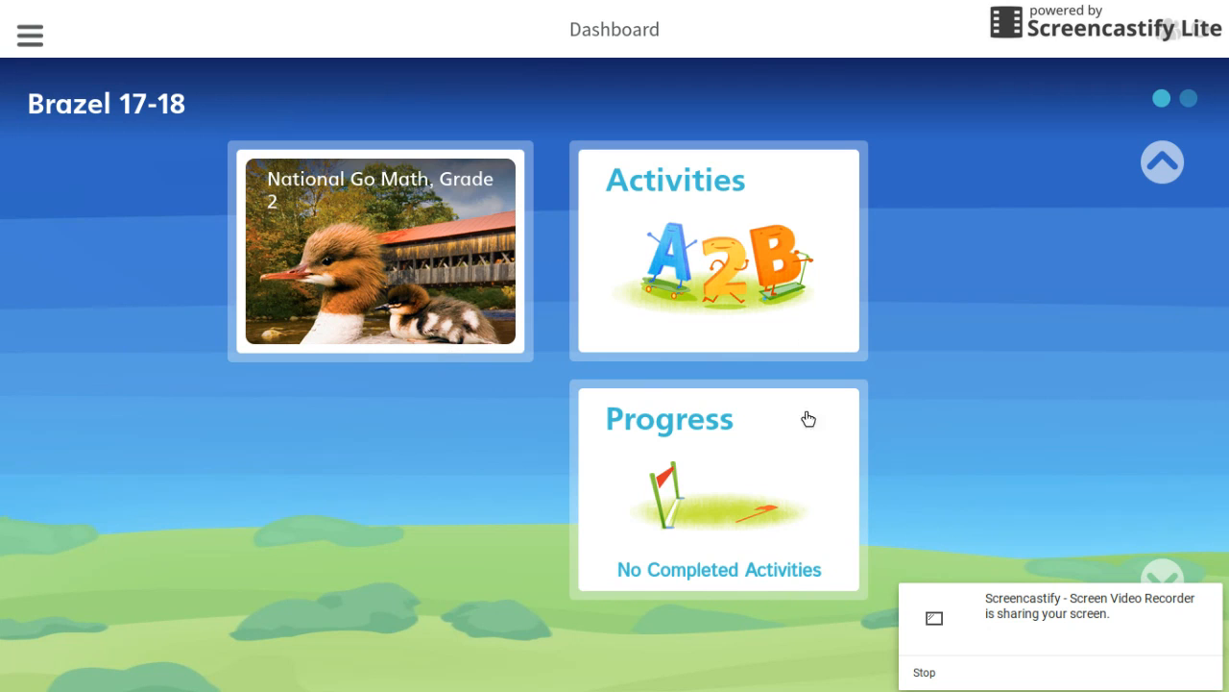
left_click(631, 207)
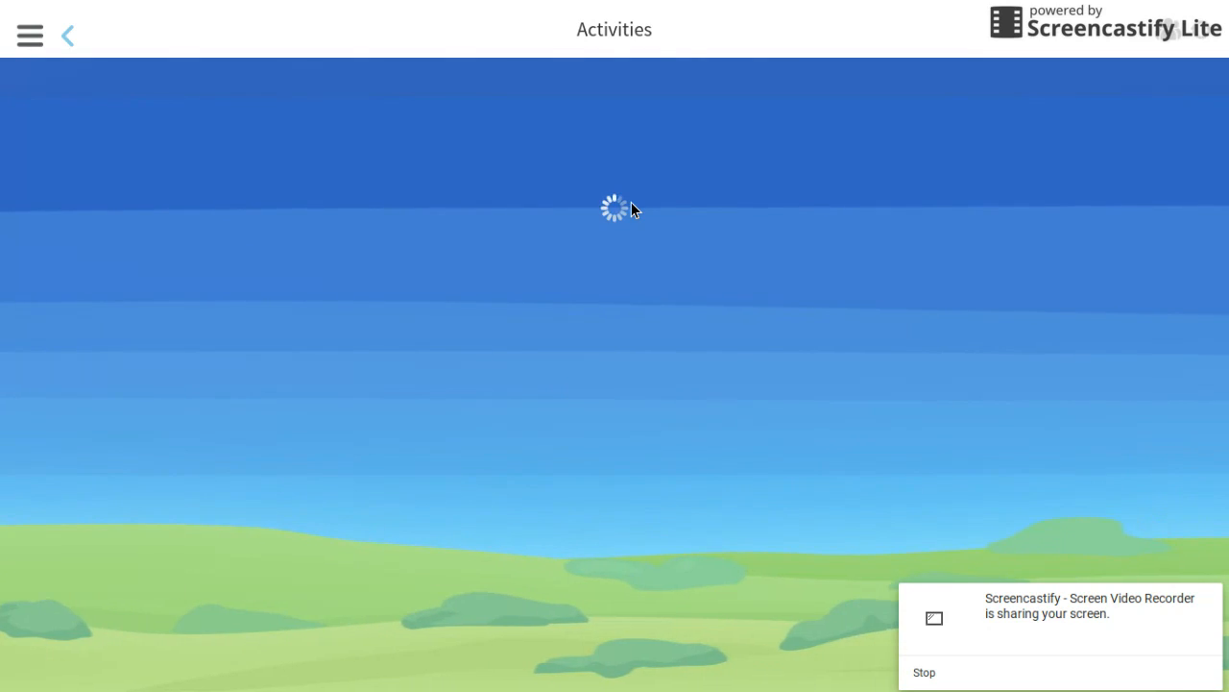